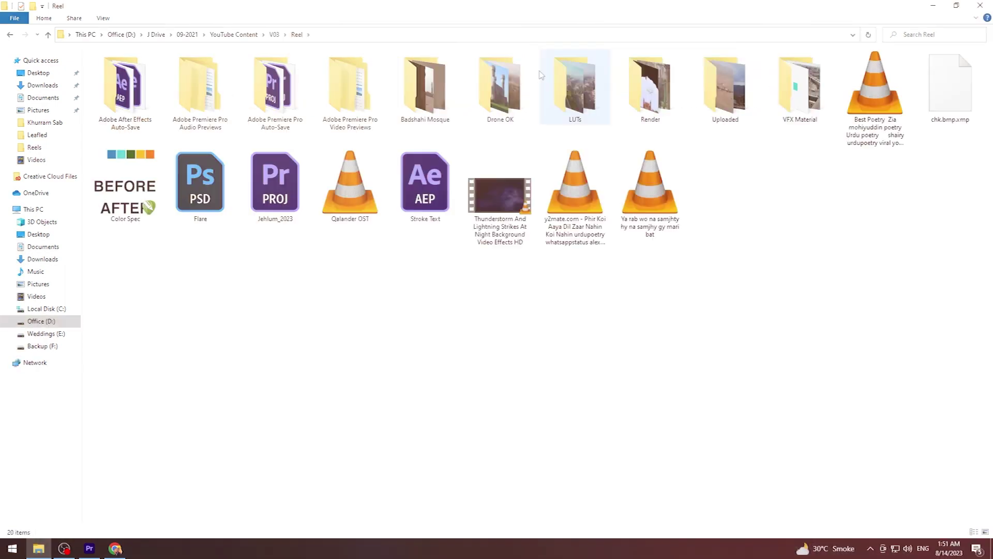
Import SHK EP 5 FULL EPISODE from the Drone OK folder into the Class 03 project and place it at the start of Sequence 01
{"action": "double_click", "coordinate": [499, 80]}
{"action": "right_click", "coordinate": [339, 265]}
{"action": "key", "text": "Escape"}
{"action": "left_click", "coordinate": [90, 549]}
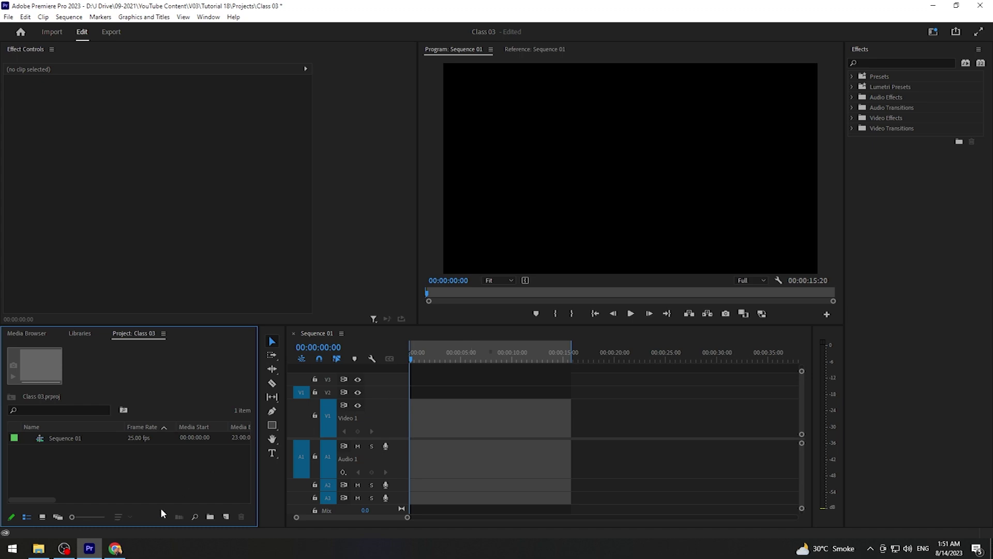
{"action": "left_click", "coordinate": [90, 549]}
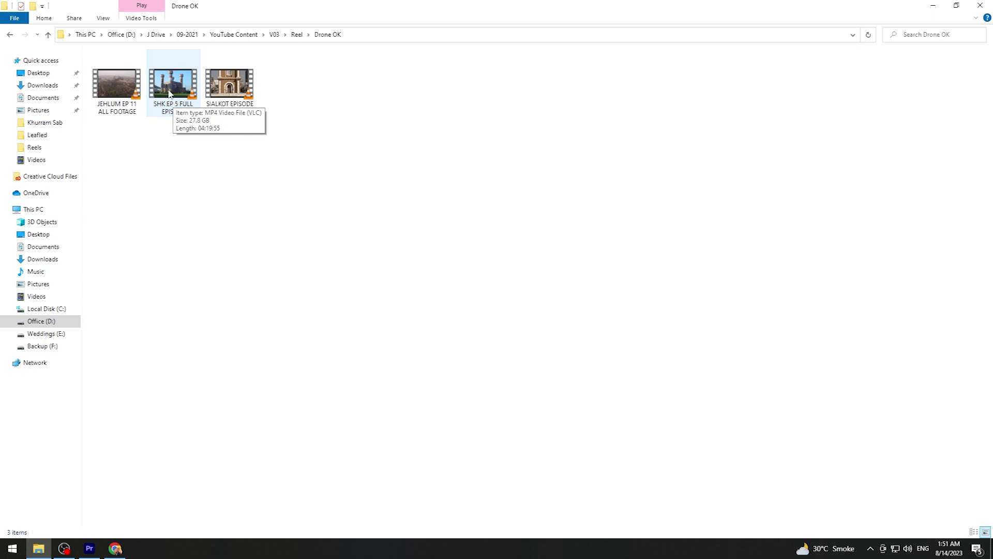
{"action": "left_click", "coordinate": [177, 93]}
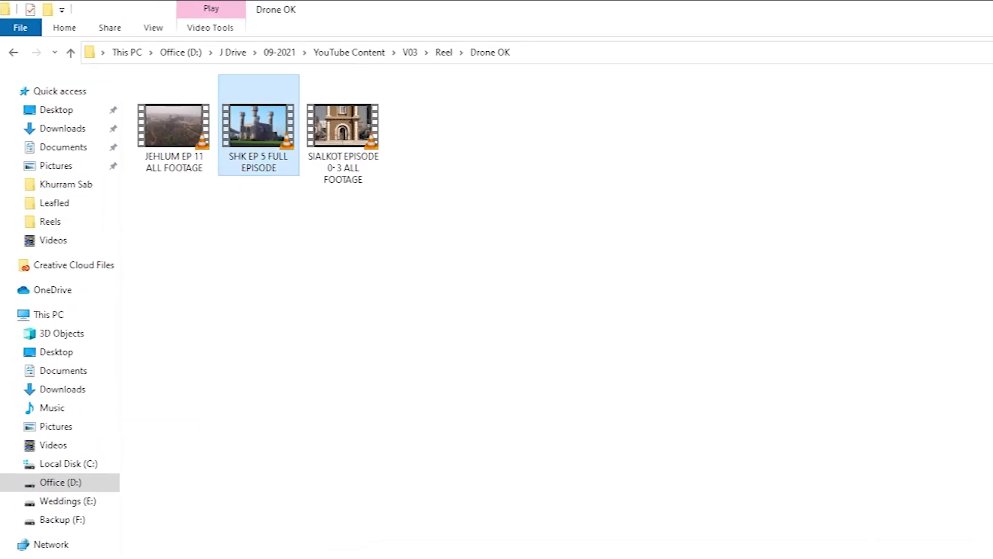
{"action": "left_click_drag", "start_coordinate": [259, 124], "coordinate": [135, 471]}
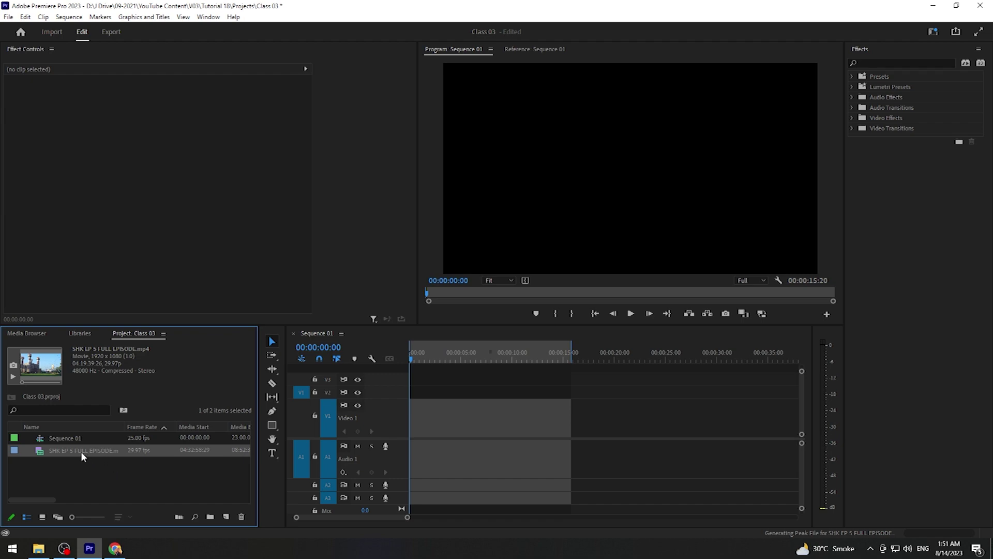
{"action": "left_click_drag", "start_coordinate": [49, 449], "coordinate": [445, 416]}
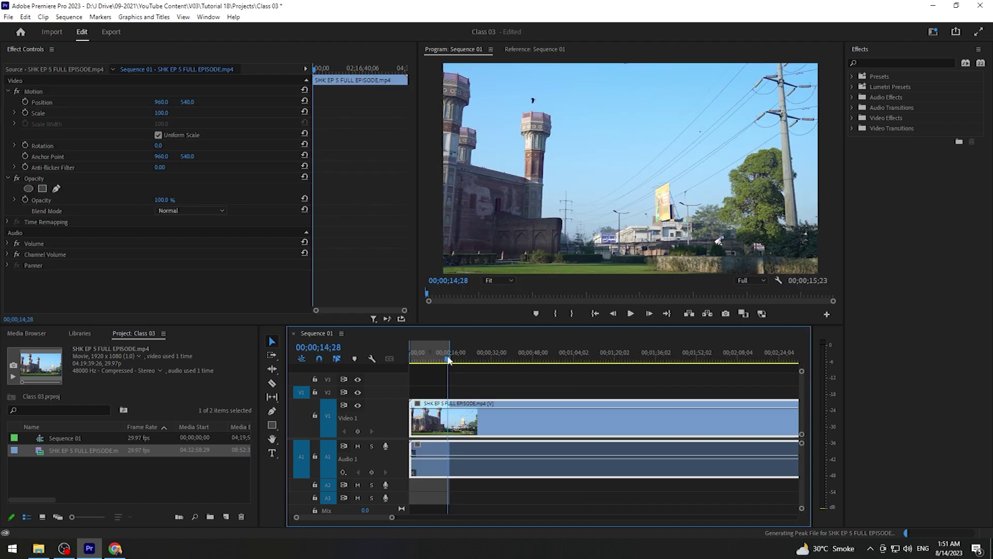
Scrub through the long episode clip to examine the different shots it contains
{"action": "left_click", "coordinate": [478, 362]}
{"action": "left_click_drag", "start_coordinate": [480, 366], "coordinate": [536, 365]}
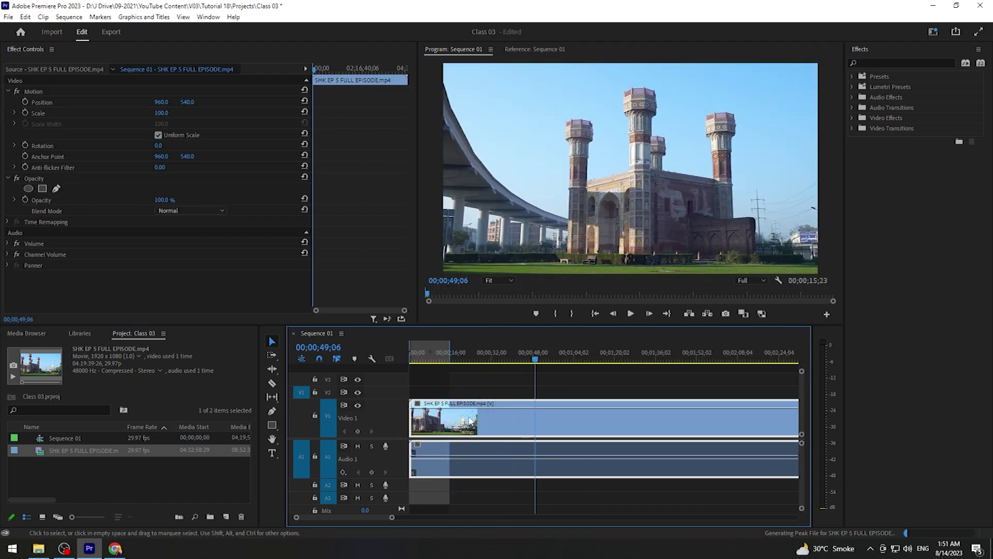
{"action": "key", "text": "minus"}
{"action": "key", "text": "minus"}
{"action": "key", "text": "minus"}
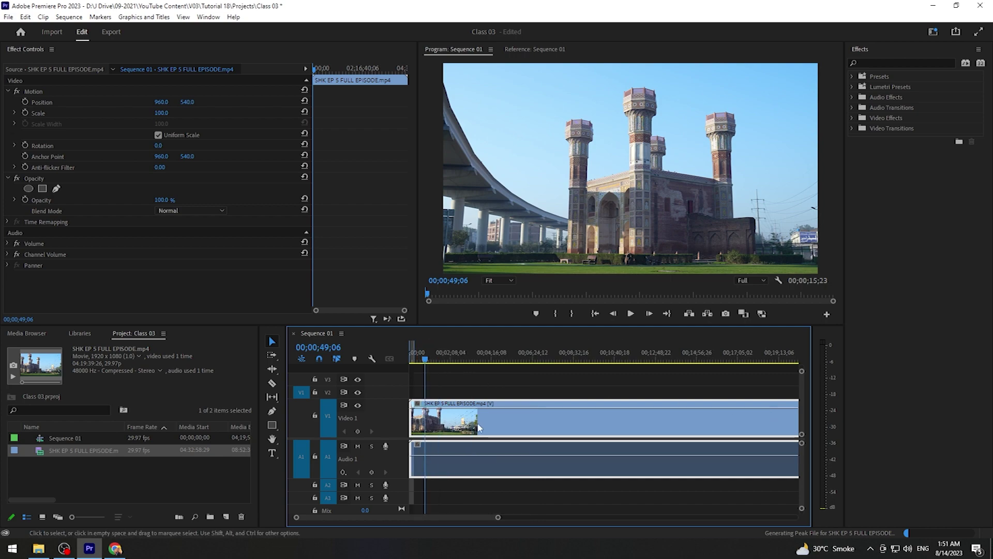
{"action": "left_click_drag", "start_coordinate": [433, 357], "coordinate": [531, 379]}
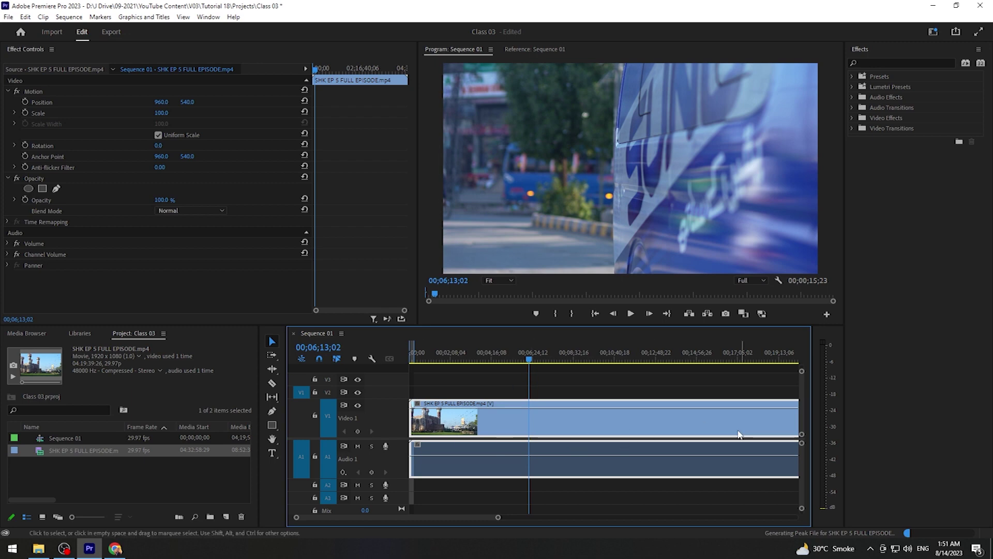
{"action": "key", "text": "minus"}
{"action": "key", "text": "minus"}
{"action": "key", "text": "minus"}
{"action": "left_click_drag", "start_coordinate": [425, 358], "coordinate": [651, 365]}
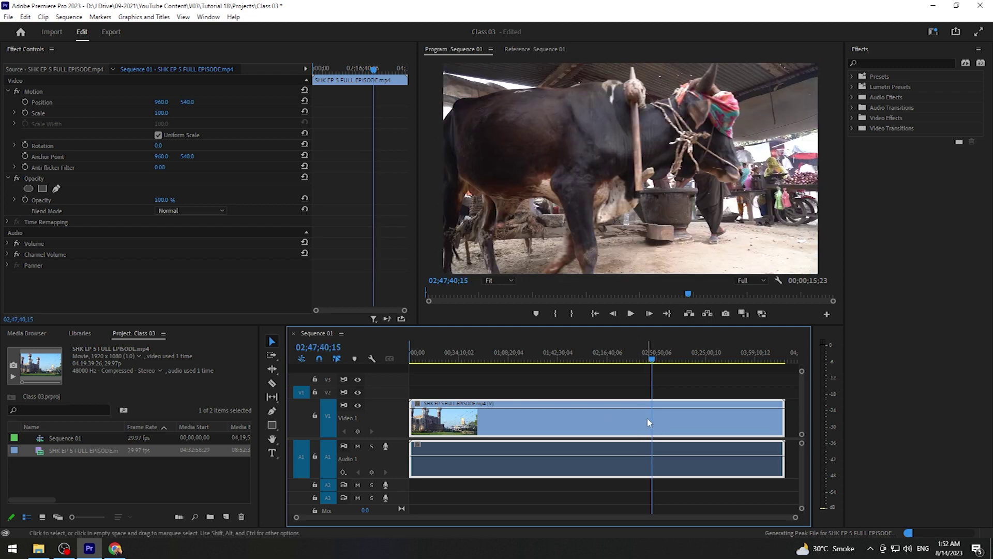
Try splitting the second half of the episode clip by hand into several pieces with the Razor tool
{"action": "key", "text": "c"}
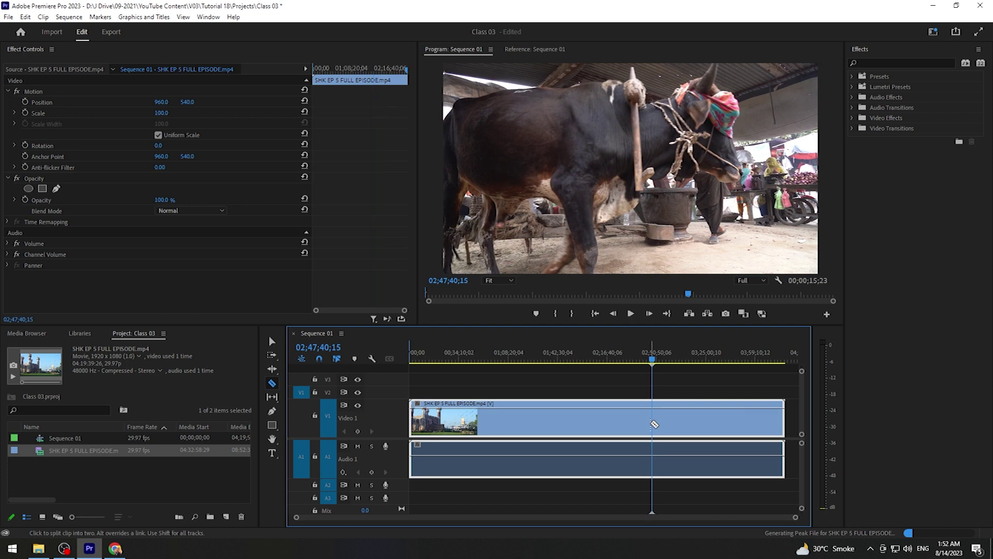
{"action": "left_click", "coordinate": [652, 423]}
{"action": "left_click", "coordinate": [662, 425]}
{"action": "key", "text": "v"}
{"action": "left_click", "coordinate": [683, 429]}
{"action": "key", "text": "c"}
{"action": "left_click", "coordinate": [707, 429]}
{"action": "left_click", "coordinate": [711, 430]}
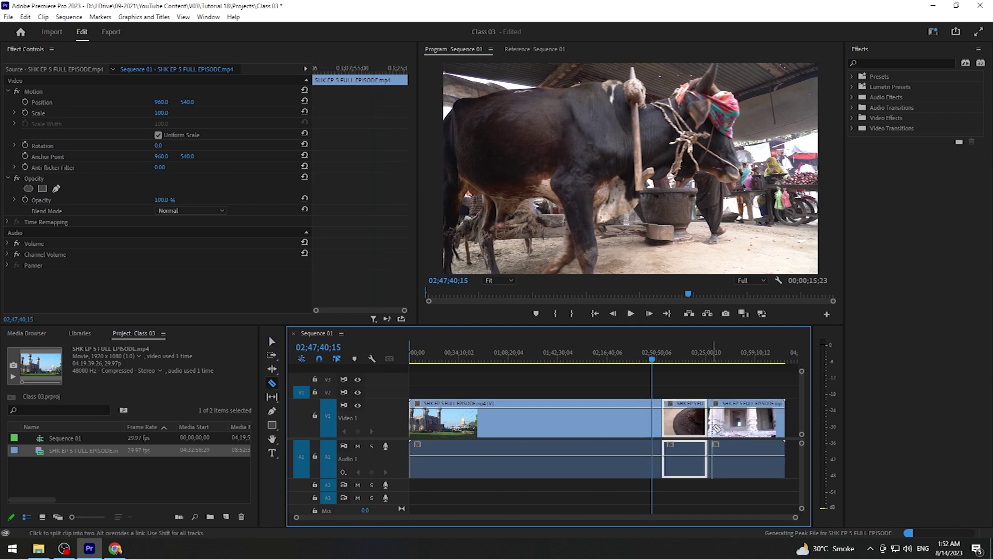
{"action": "left_click", "coordinate": [736, 433]}
{"action": "key", "text": "v"}
{"action": "left_click_drag", "start_coordinate": [744, 357], "coordinate": [737, 356]}
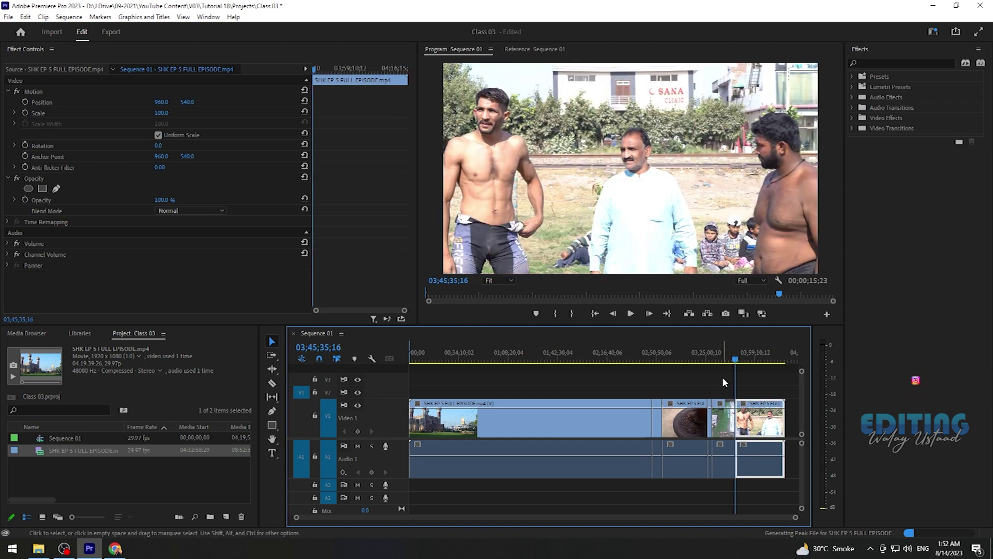
Undo the Razor cuts made in the second half of the clip
{"action": "key", "text": "ctrl+z"}
{"action": "key", "text": "ctrl+z"}
{"action": "key", "text": "ctrl+z"}
{"action": "key", "text": "ctrl+z"}
{"action": "key", "text": "ctrl+z"}
Locate the shot change between the grinding mortar and the man with the bull, and split the clip there at 02;40;55;08
{"action": "left_click", "coordinate": [642, 359]}
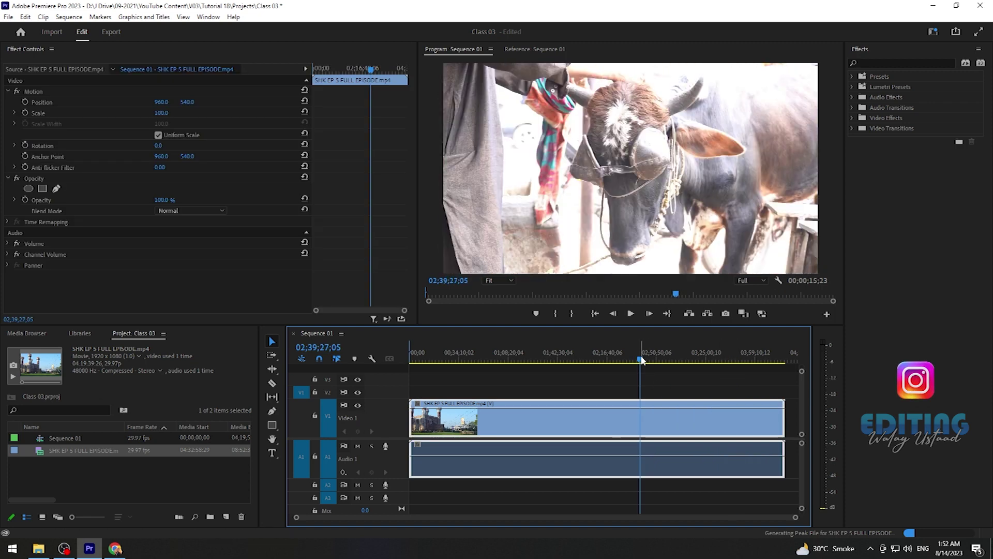
{"action": "key", "text": "="}
{"action": "key", "text": "="}
{"action": "mouse_move", "coordinate": [605, 357]}
{"action": "left_mouse_down"}
{"action": "mouse_move", "coordinate": [649, 362]}
{"action": "mouse_move", "coordinate": [622, 366]}
{"action": "left_mouse_up"}
{"action": "key", "text": "Right"}
{"action": "key", "text": "Right"}
{"action": "key", "text": "Right"}
{"action": "key", "text": "Right"}
{"action": "key", "text": "Right"}
{"action": "key", "text": "Right"}
{"action": "key", "text": "Right"}
{"action": "key", "text": "Right"}
{"action": "key", "text": "Right"}
{"action": "key", "text": "Right"}
{"action": "key", "text": "Right"}
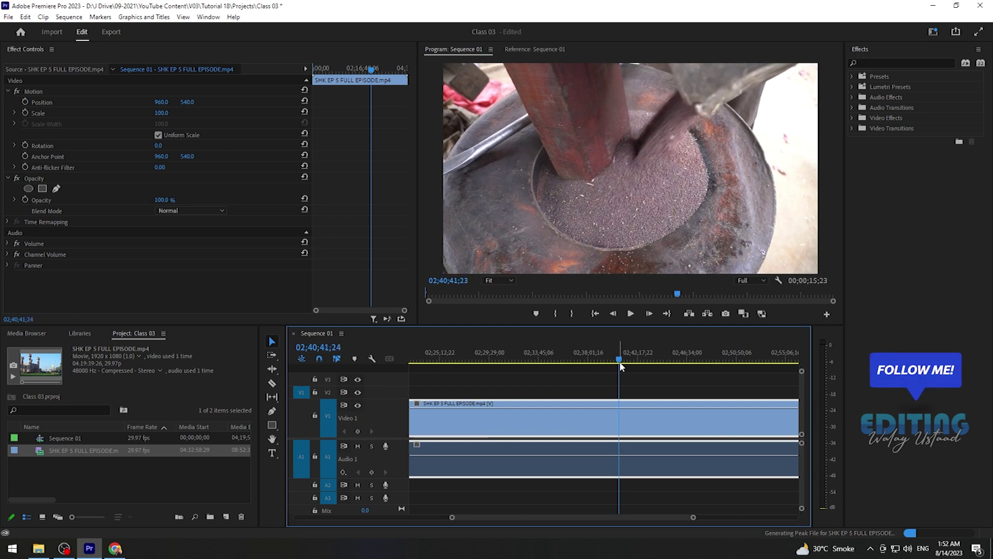
{"action": "key", "text": "shift+Right"}
{"action": "key", "text": "shift+Right"}
{"action": "key", "text": "shift+Right"}
{"action": "key", "text": "shift+Right"}
{"action": "key", "text": "shift+Right"}
{"action": "key", "text": "shift+Right"}
{"action": "key", "text": "shift+Right"}
{"action": "key", "text": "shift+Right"}
{"action": "key", "text": "shift+Right"}
{"action": "key", "text": "shift+Right"}
{"action": "key", "text": "shift+Right"}
{"action": "key", "text": "shift+Right"}
{"action": "key", "text": "shift+Right"}
{"action": "key", "text": "shift+Right"}
{"action": "key", "text": "shift+Right"}
{"action": "key", "text": "shift+Right"}
{"action": "key", "text": "shift+Right"}
{"action": "key", "text": "shift+Right"}
{"action": "key", "text": "shift+Right"}
{"action": "key", "text": "shift+Right"}
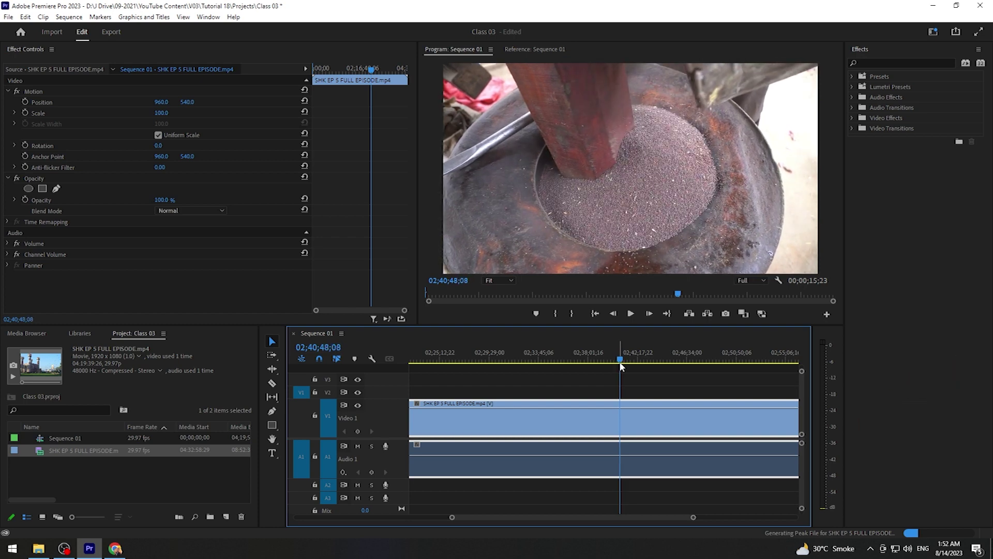
{"action": "left_click_drag", "start_coordinate": [620, 364], "coordinate": [622, 364]}
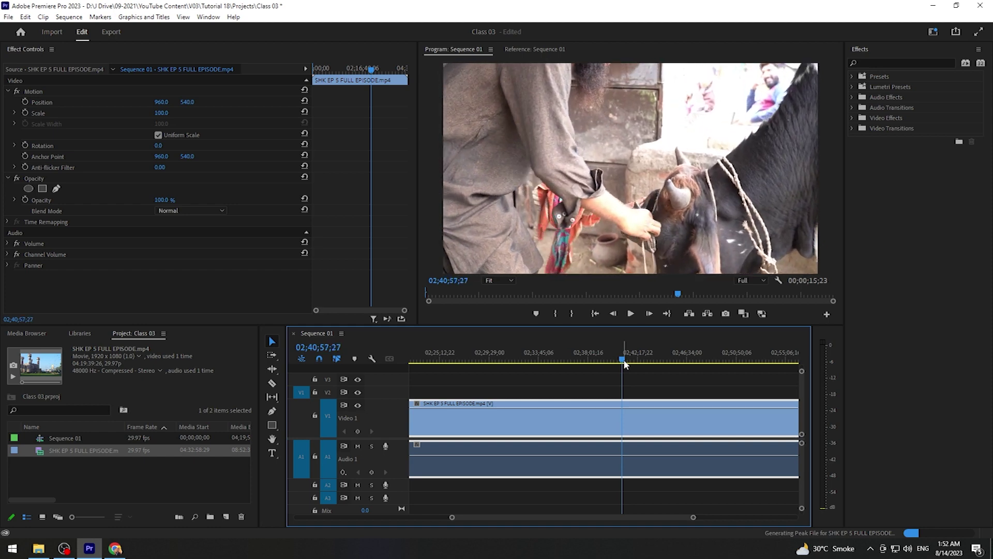
{"action": "left_click_drag", "start_coordinate": [625, 364], "coordinate": [625, 364]}
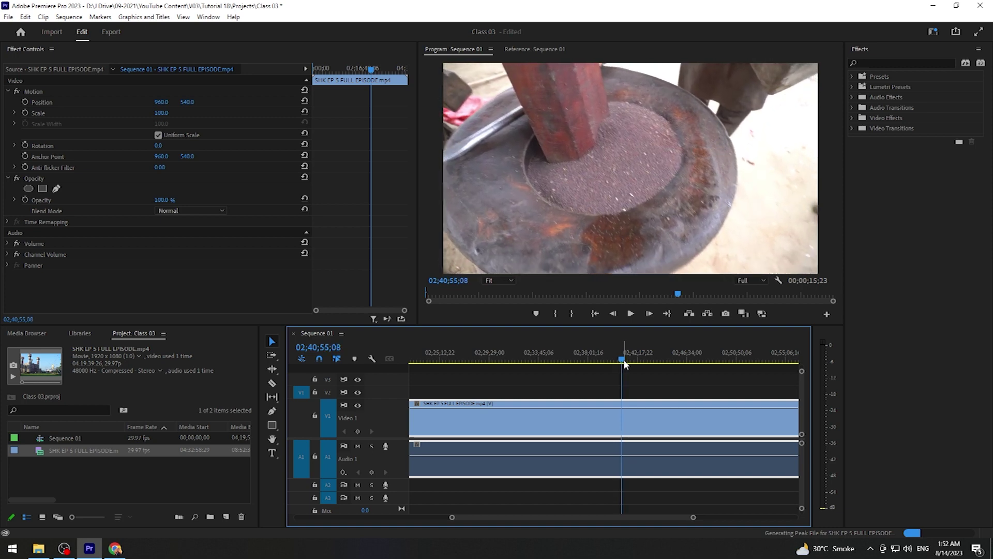
{"action": "key", "text": "c"}
{"action": "left_click", "coordinate": [623, 428]}
{"action": "key", "text": "v"}
Split the remaining part of the clip again at 02;42;33;19
{"action": "scroll", "coordinate": [625, 413], "scroll_direction": "down", "scroll_amount": 2}
{"action": "left_click", "coordinate": [625, 414]}
{"action": "left_click_drag", "start_coordinate": [560, 360], "coordinate": [579, 361]}
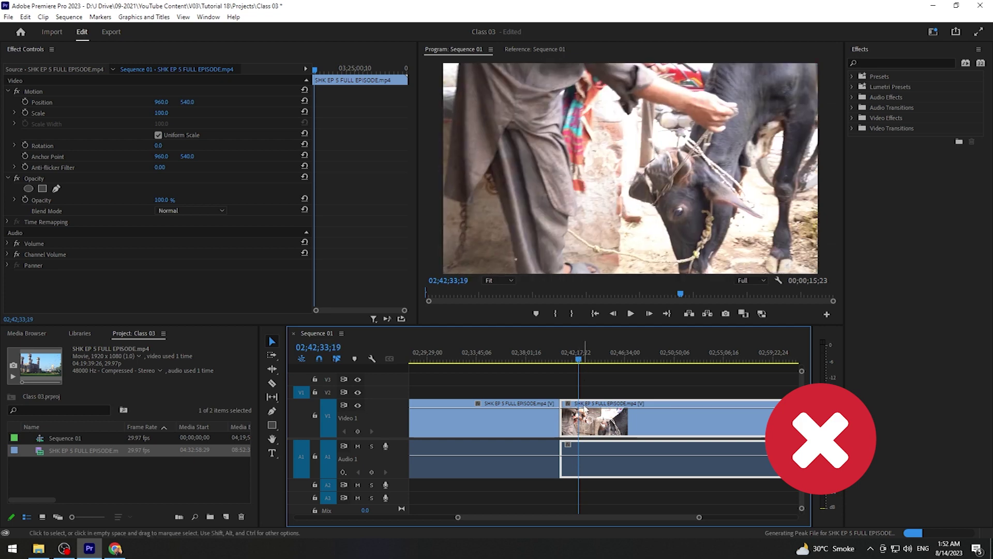
{"action": "key", "text": "ctrl+k"}
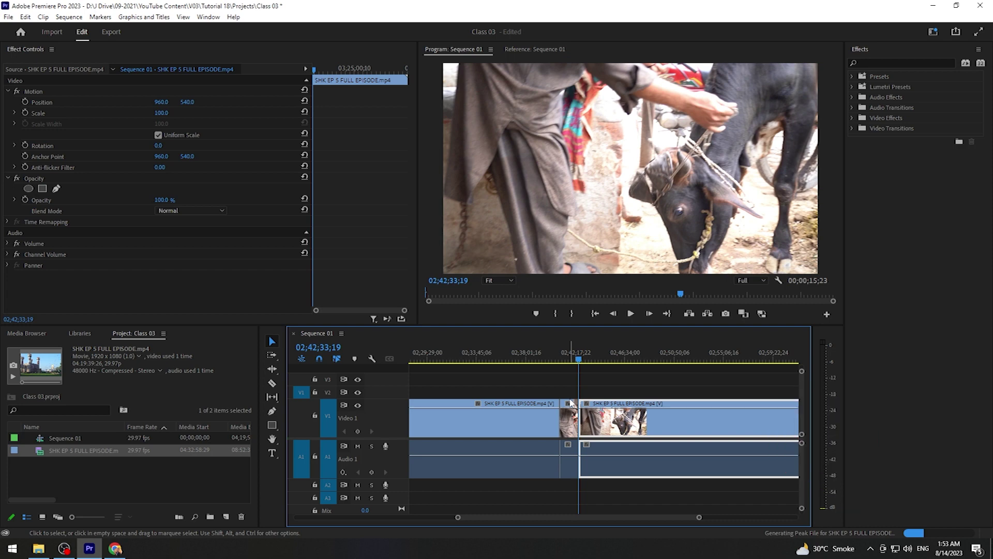
Undo the manual cuts to restore one continuous clip and show the whole sequence in the timeline
{"action": "key", "text": "ctrl+a"}
{"action": "key", "text": "Delete"}
{"action": "key", "text": "ctrl+z"}
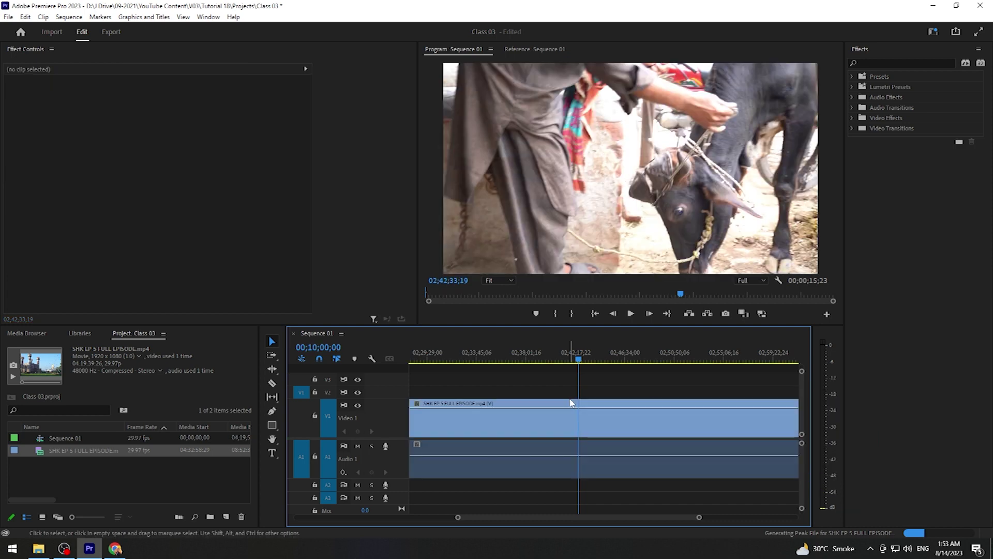
{"action": "key", "text": "backslash"}
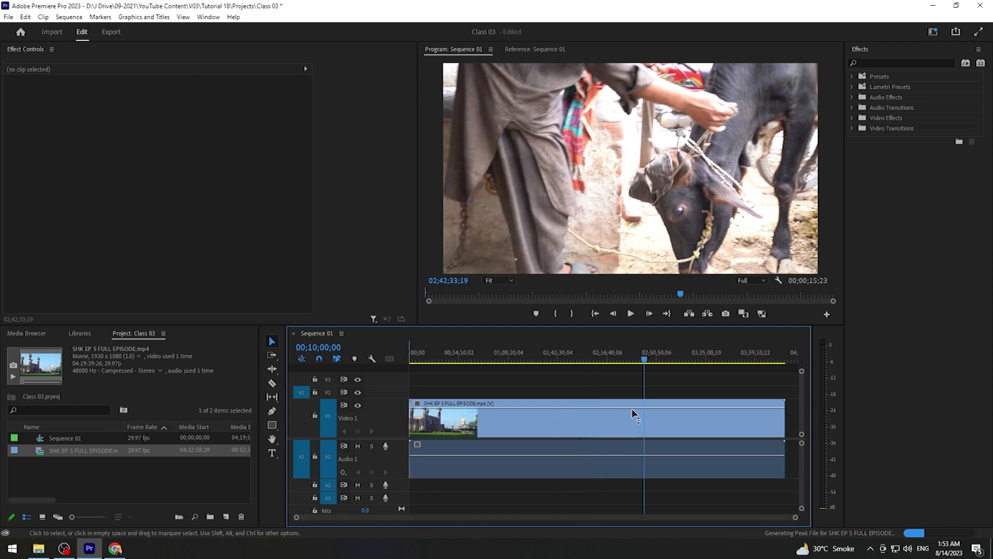
Scrub across the selected full-length clip to examine its footage, returning near its beginning
{"action": "left_click_drag", "start_coordinate": [759, 387], "coordinate": [392, 451]}
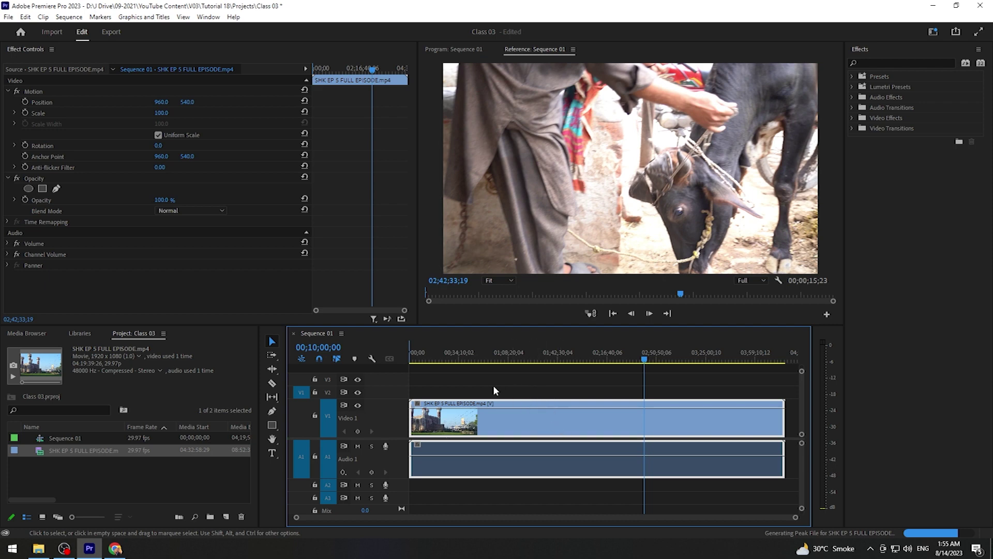
{"action": "left_click", "coordinate": [616, 358]}
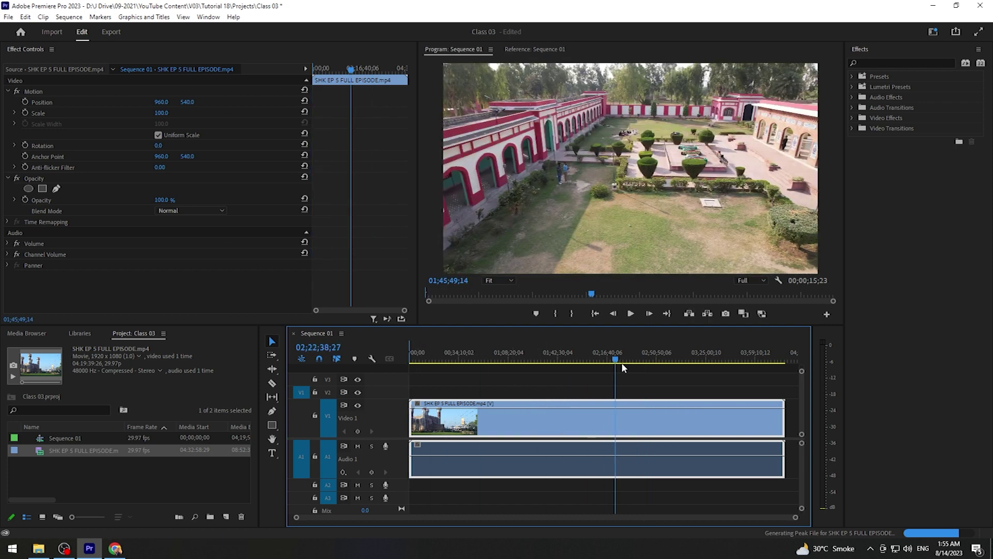
{"action": "left_click_drag", "start_coordinate": [622, 364], "coordinate": [765, 362]}
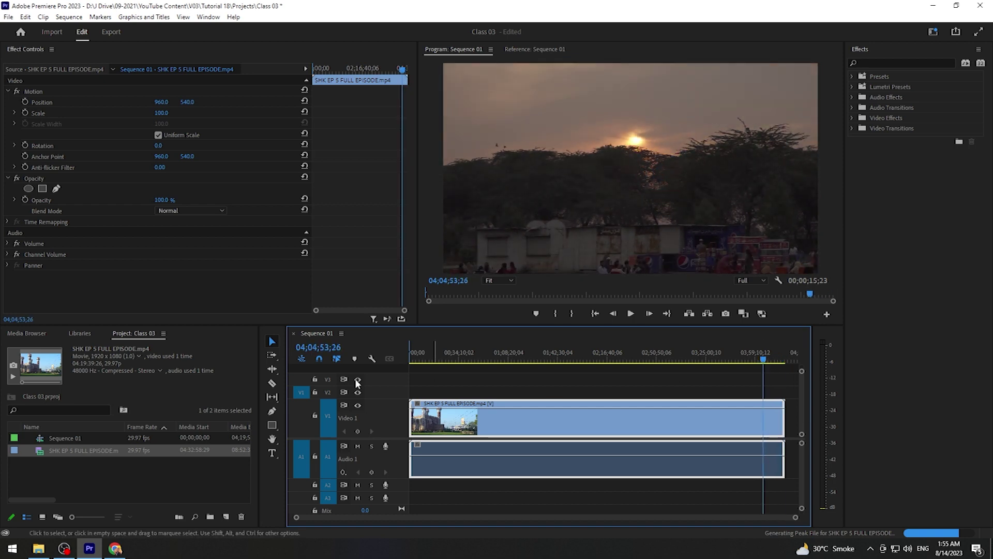
{"action": "left_click", "coordinate": [411, 359]}
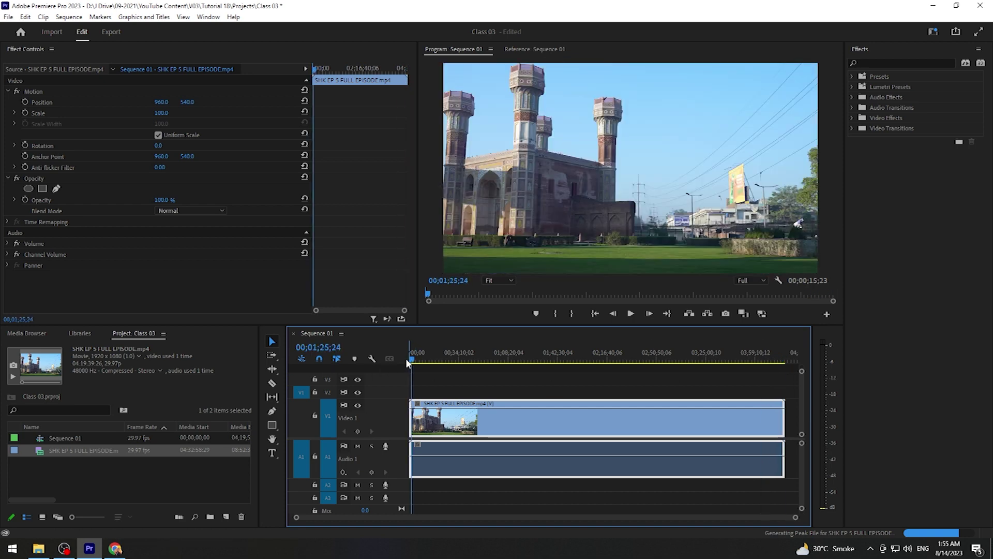
Shorten the episode clip on the timeline so that it ends at 00;04;56;08
{"action": "key", "text": "="}
{"action": "key", "text": "="}
{"action": "key", "text": "="}
{"action": "left_click_drag", "start_coordinate": [424, 359], "coordinate": [406, 359]}
{"action": "scroll", "coordinate": [394, 354], "scroll_direction": "up", "scroll_amount": 1}
{"action": "left_click_drag", "start_coordinate": [413, 360], "coordinate": [654, 377]}
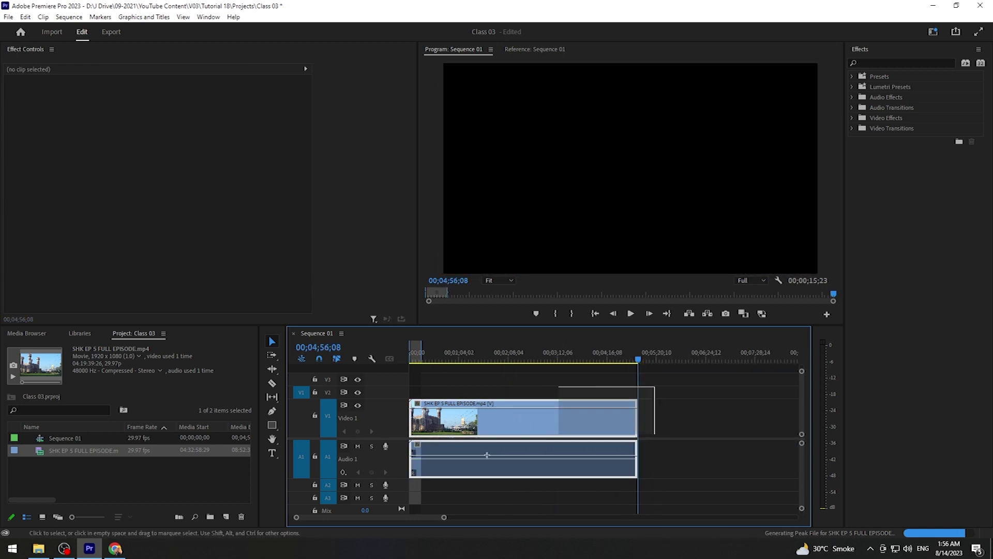
Run Scene Edit Detection on the shortened clip, with only the option to apply a cut at each detected cut point enabled
{"action": "left_click", "coordinate": [420, 460]}
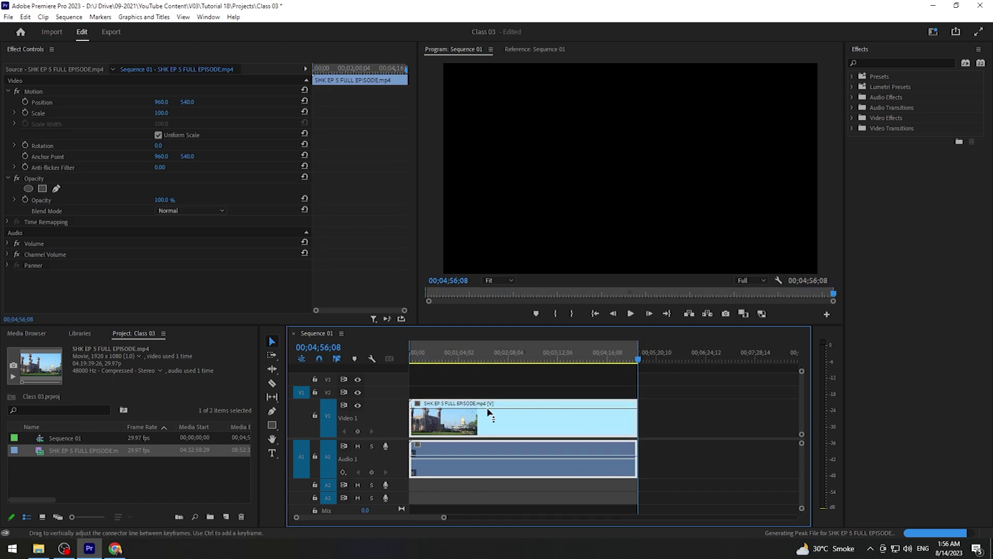
{"action": "right_click", "coordinate": [517, 432]}
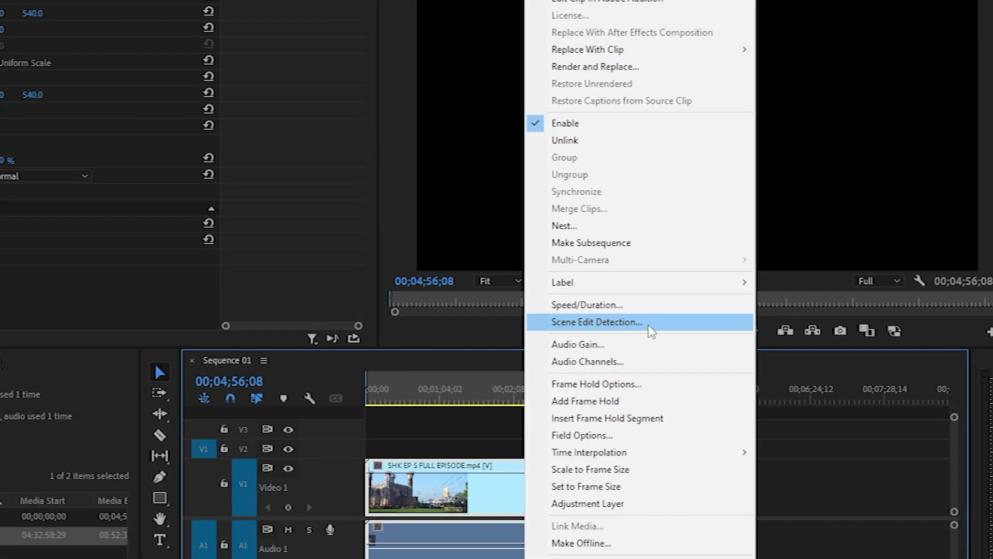
{"action": "left_click", "coordinate": [650, 328]}
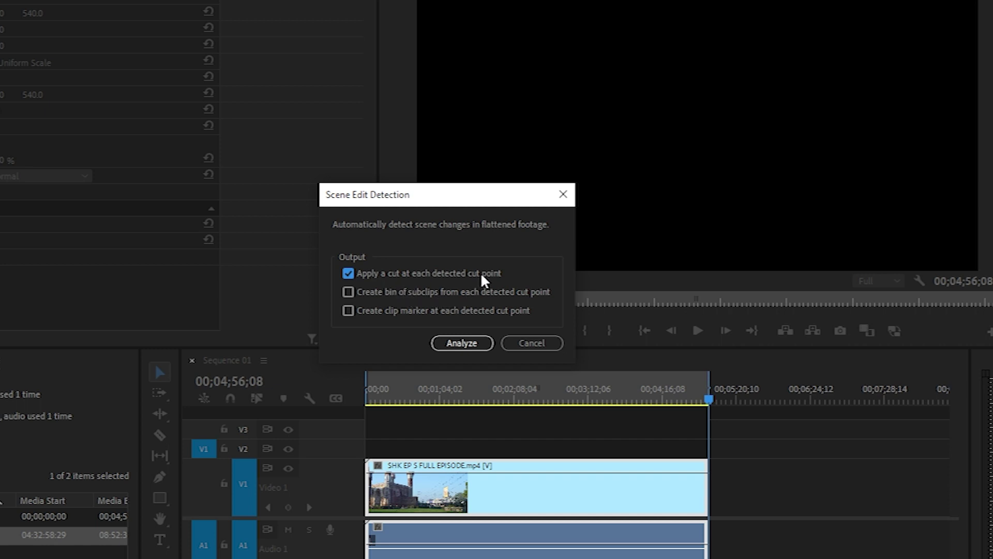
{"action": "left_click", "coordinate": [347, 272]}
{"action": "left_click", "coordinate": [346, 272]}
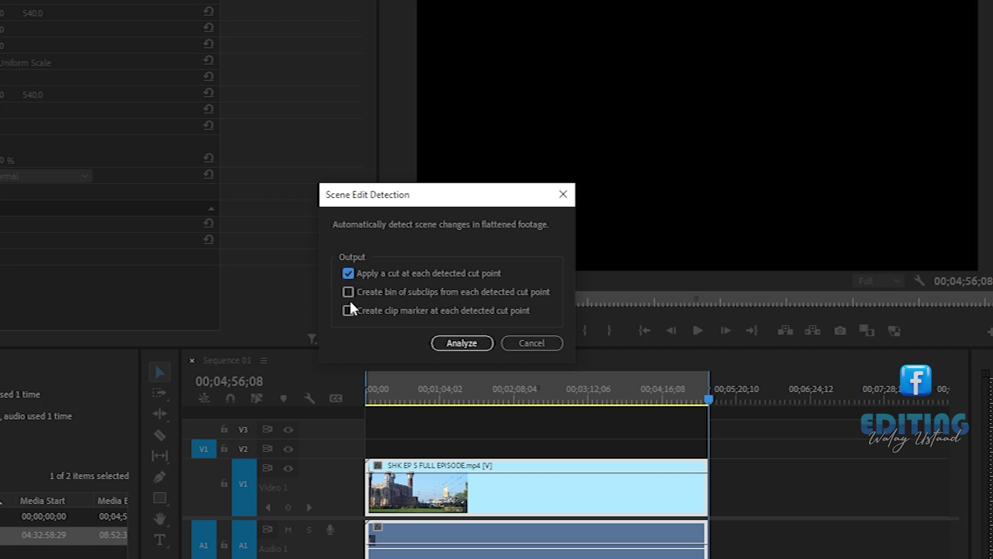
{"action": "left_click", "coordinate": [458, 349]}
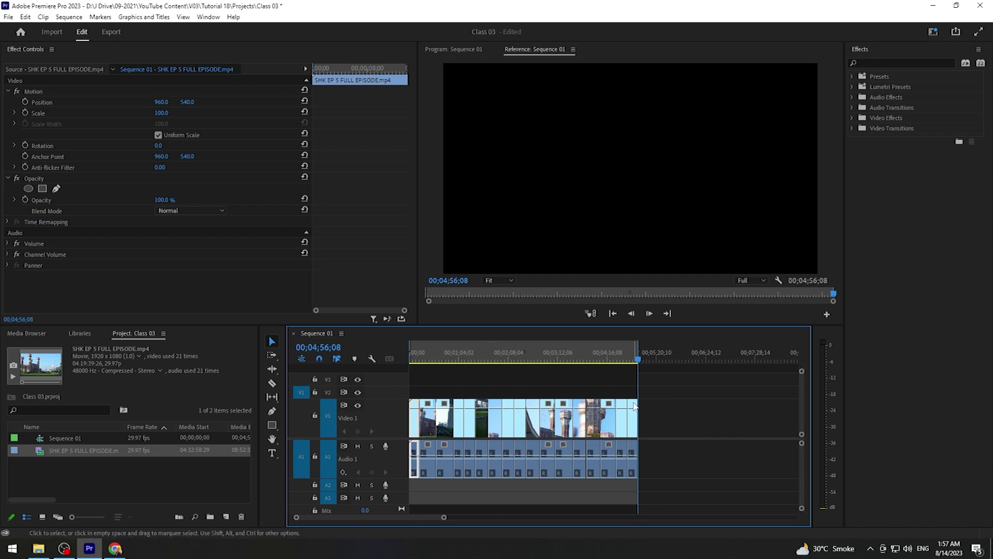
Examine the automatically cut clips from the start of the sequence up to the first cut
{"action": "left_click", "coordinate": [666, 423]}
{"action": "key", "text": "="}
{"action": "left_click_drag", "start_coordinate": [570, 357], "coordinate": [413, 352]}
{"action": "key", "text": "Home"}
{"action": "key", "text": "equal"}
{"action": "key", "text": "equal"}
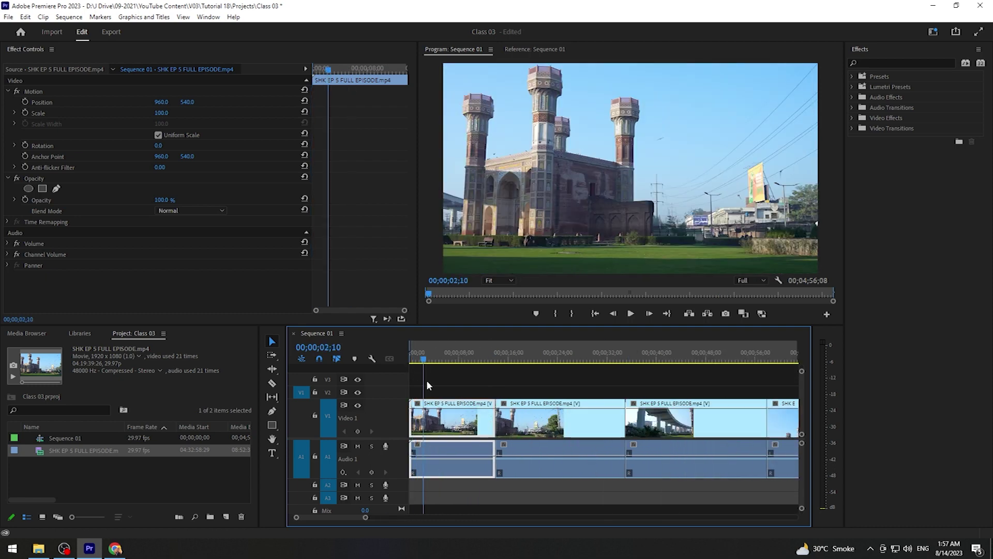
{"action": "left_click_drag", "start_coordinate": [472, 357], "coordinate": [497, 361]}
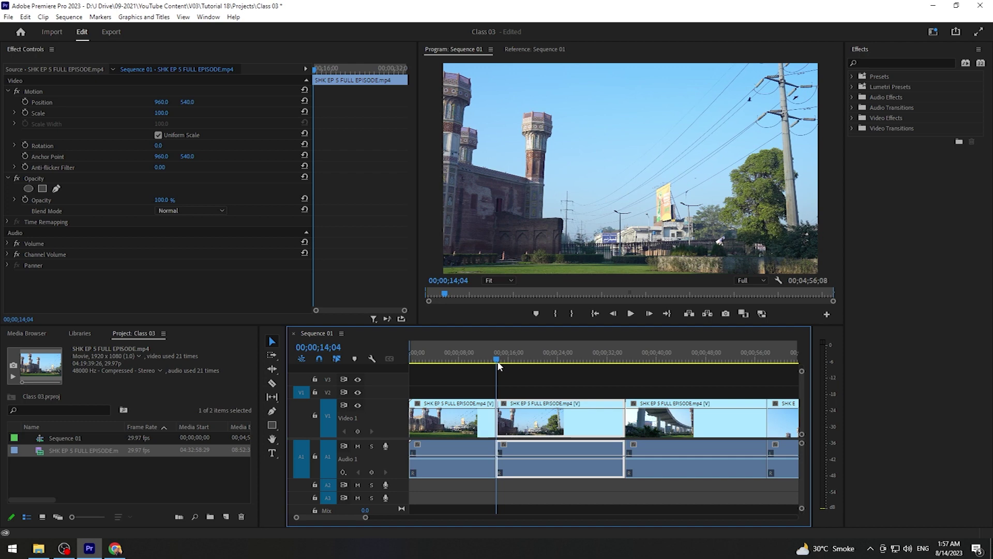
Check frame by frame whether the first cut, near 00;00;14;00, matches the shot change
{"action": "key", "text": "equal"}
{"action": "key", "text": "equal"}
{"action": "key", "text": "equal"}
{"action": "left_click", "coordinate": [593, 359]}
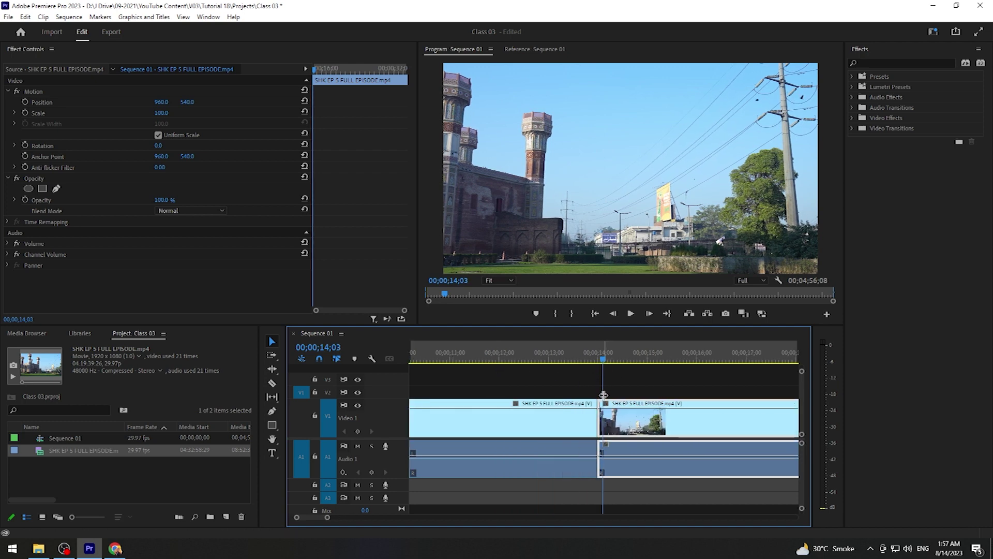
{"action": "left_click_drag", "start_coordinate": [593, 361], "coordinate": [599, 361]}
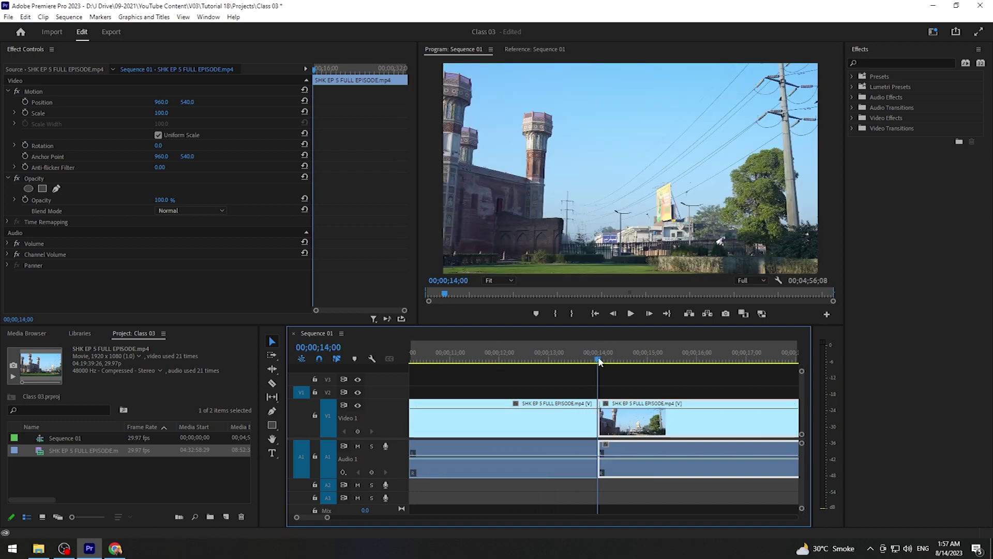
{"action": "left_click_drag", "start_coordinate": [608, 422], "coordinate": [616, 422]}
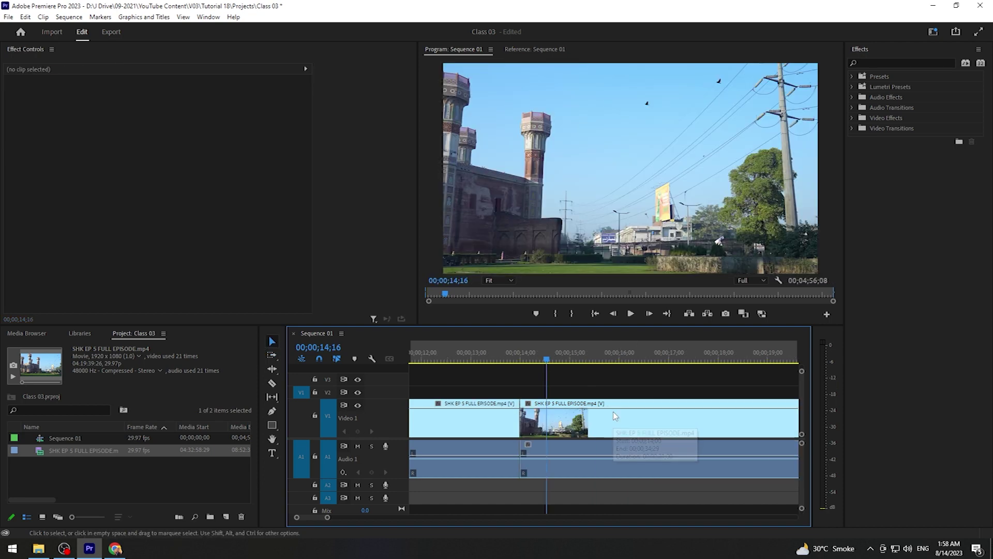
Check the automatic cuts against the shot changes from the first cut up to about 00;01;12;05
{"action": "key", "text": "minus"}
{"action": "key", "text": "minus"}
{"action": "key", "text": "minus"}
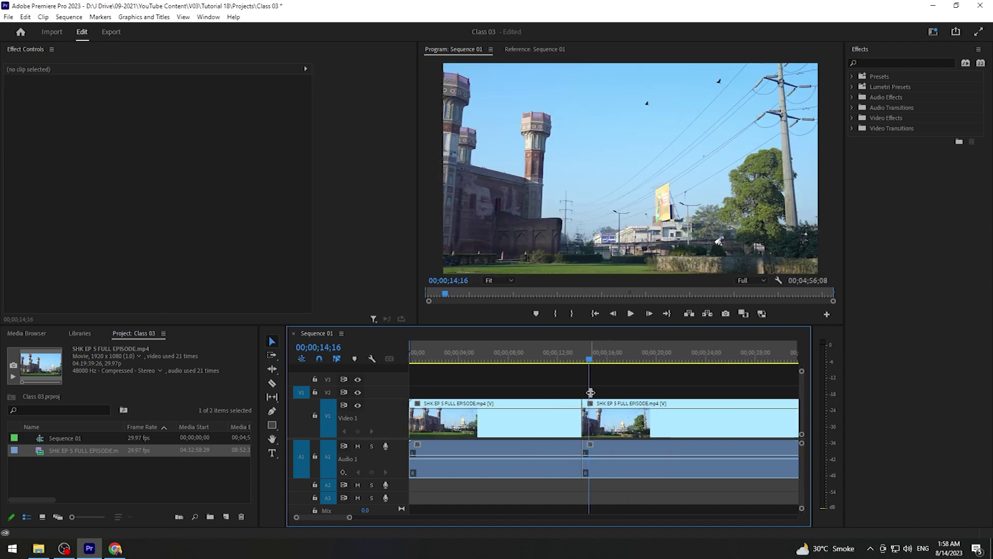
{"action": "left_click_drag", "start_coordinate": [618, 360], "coordinate": [675, 363]}
{"action": "key", "text": "equal"}
{"action": "key", "text": "minus"}
{"action": "key", "text": "minus"}
{"action": "key", "text": "equal"}
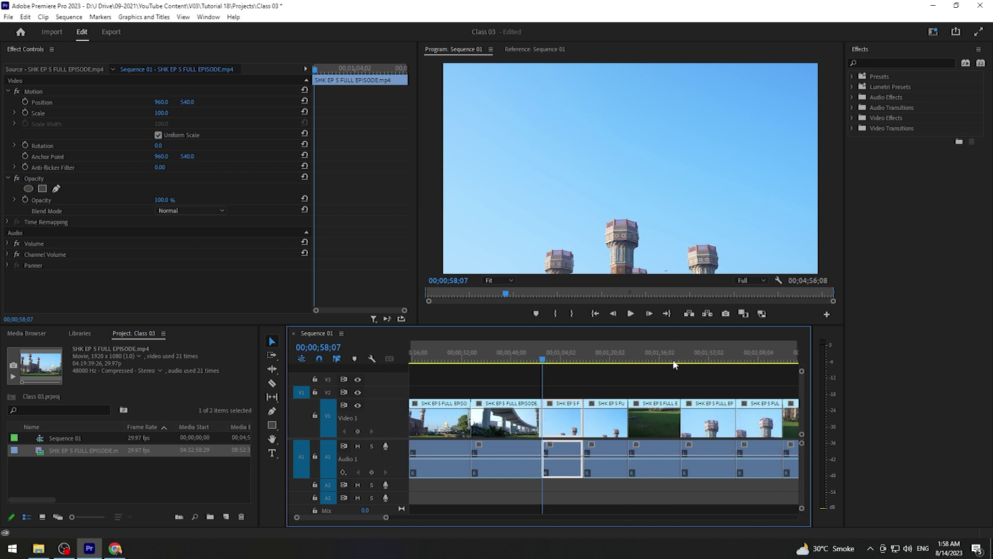
{"action": "left_click_drag", "start_coordinate": [578, 351], "coordinate": [629, 363]}
{"action": "key", "text": "minus"}
{"action": "key", "text": "minus"}
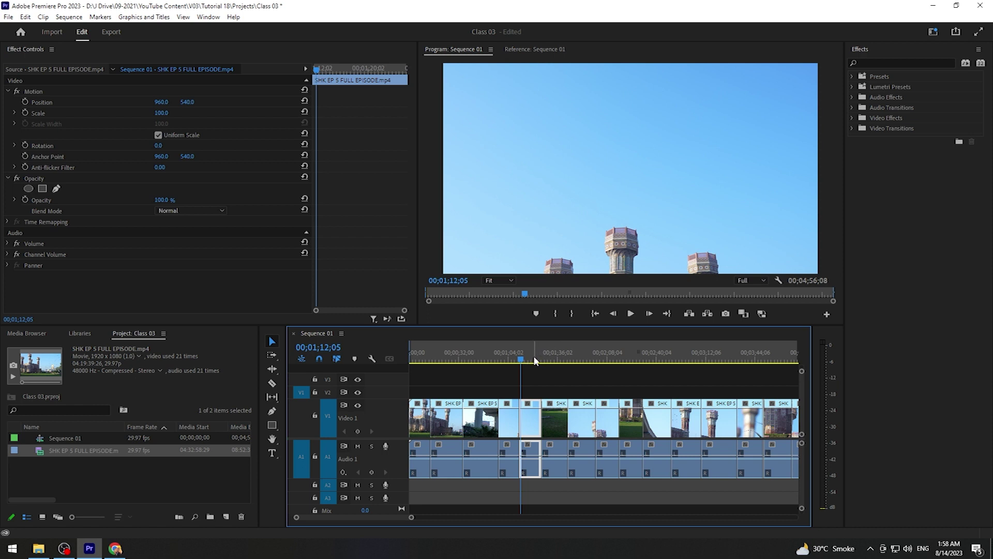
Review the remaining cut clips from about 00;01;12;05 to 00;04;32;25, near the end of the sequence, for correctly separated shots
{"action": "left_click_drag", "start_coordinate": [535, 360], "coordinate": [648, 365]}
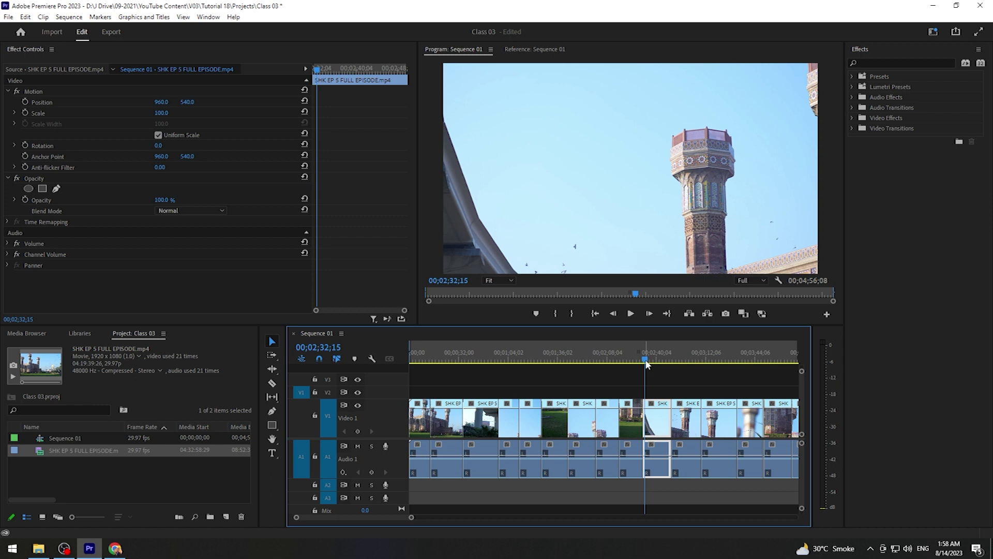
{"action": "left_click_drag", "start_coordinate": [656, 362], "coordinate": [675, 365]}
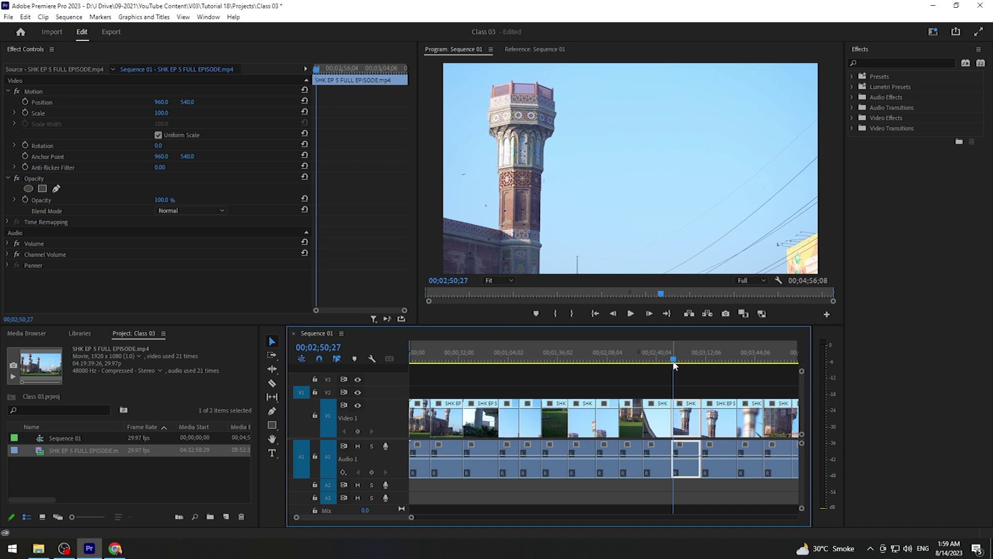
{"action": "left_click_drag", "start_coordinate": [674, 366], "coordinate": [697, 363]}
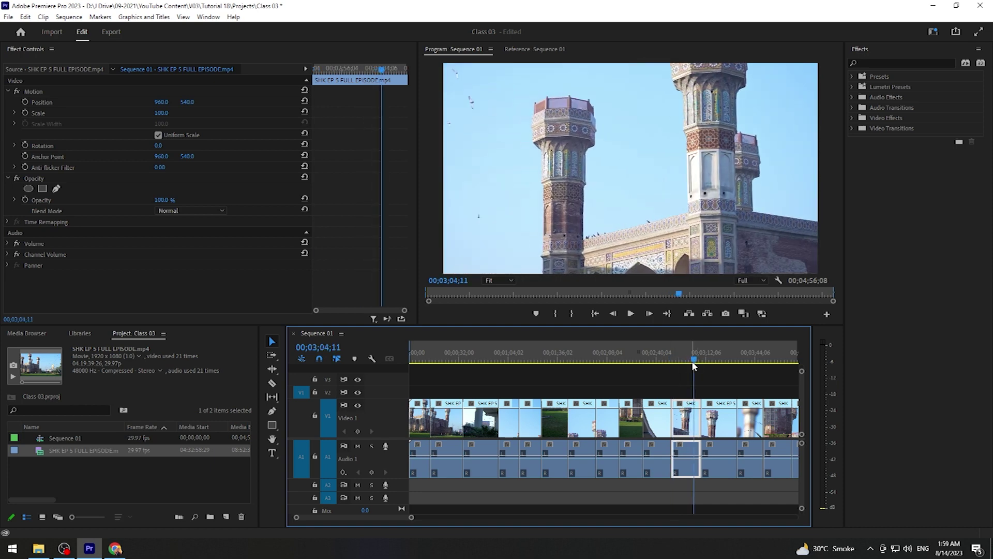
{"action": "mouse_move", "coordinate": [695, 362]}
{"action": "left_mouse_down"}
{"action": "mouse_move", "coordinate": [707, 362]}
{"action": "mouse_move", "coordinate": [665, 362]}
{"action": "mouse_move", "coordinate": [711, 366]}
{"action": "left_mouse_up"}
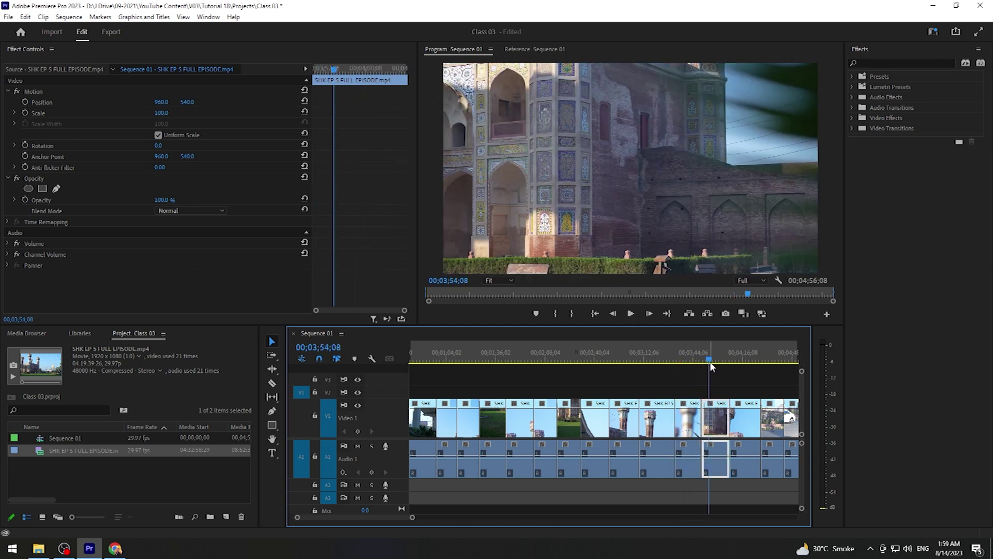
{"action": "key", "text": "minus"}
{"action": "left_click_drag", "start_coordinate": [445, 360], "coordinate": [621, 359]}
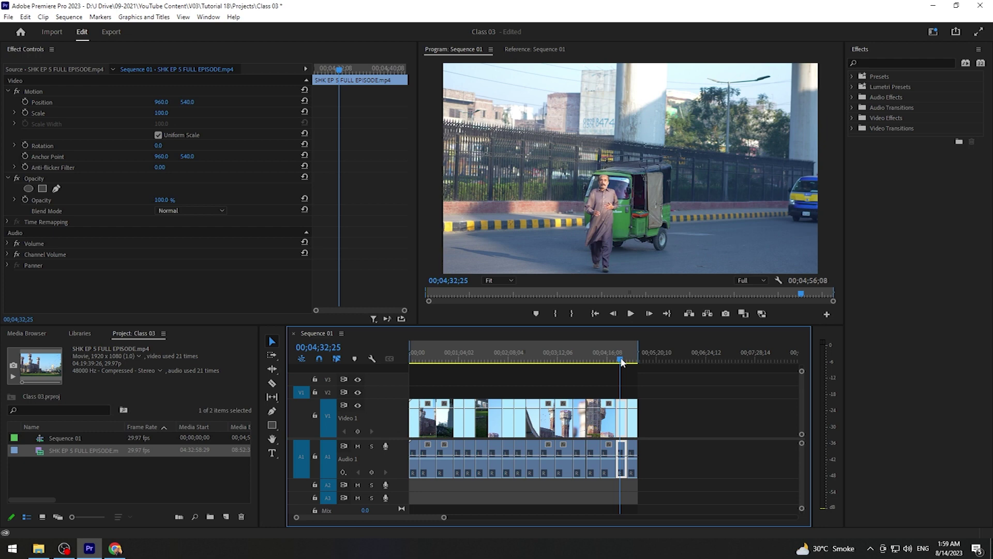